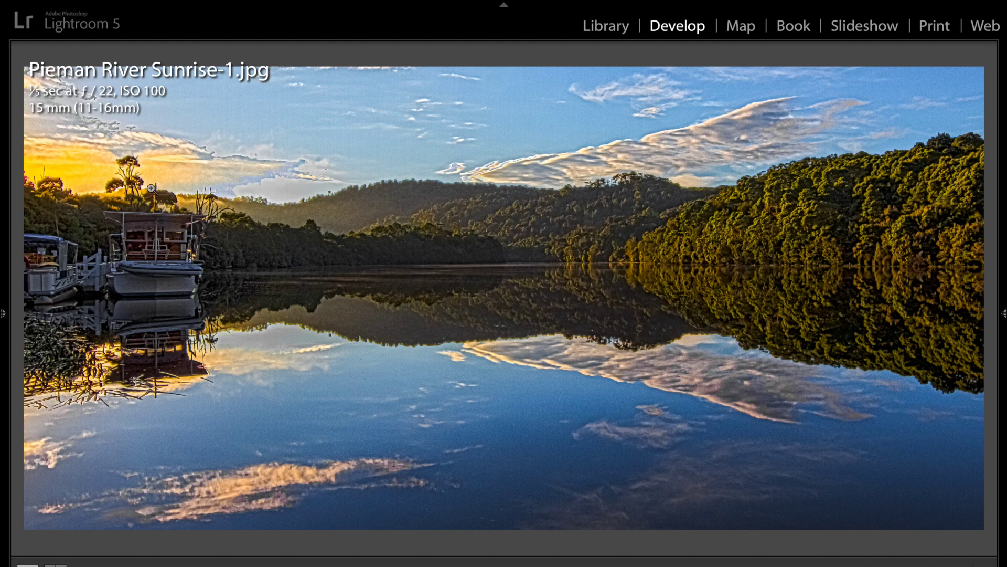
Inspect the moored boats, treeline and sunrise clouds of the Pieman River Sunrise photo at close zoom
left_click(192, 178)
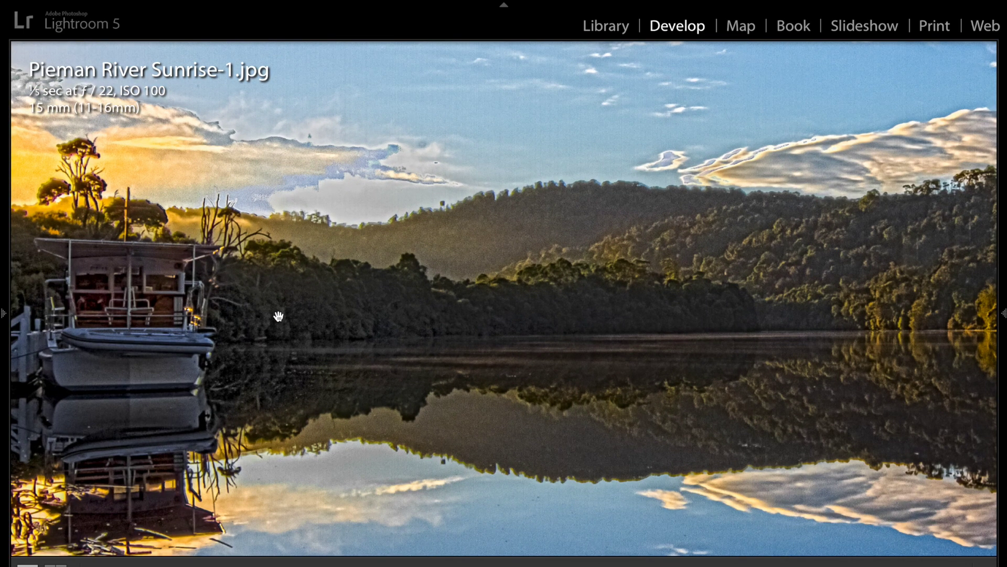
left_click(198, 161)
left_click(368, 162)
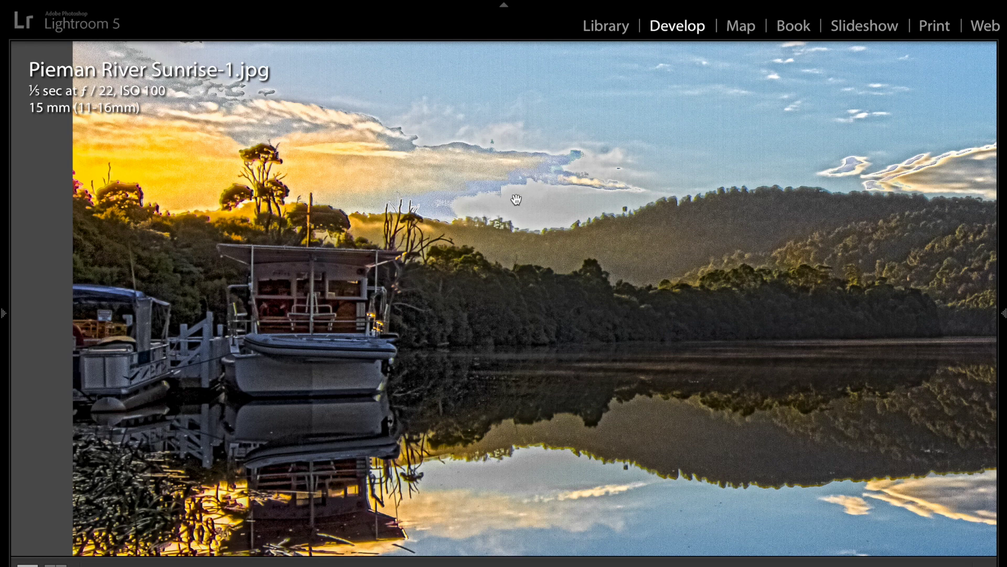
left_click(655, 220)
left_click_drag(656, 220, 430, 223)
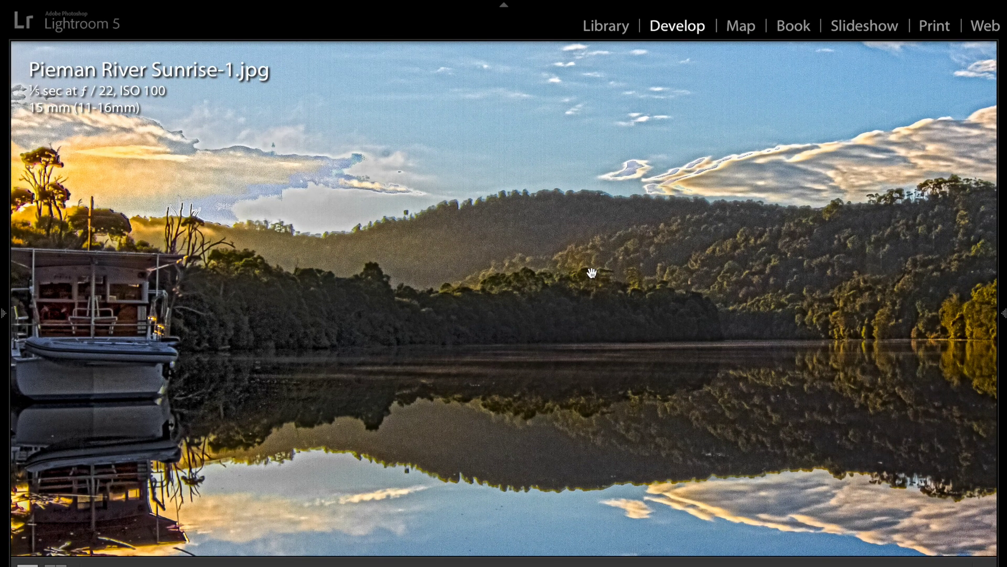
Examine the forested hillside and the cloud edges in the sky of the Pieman River photo up close
left_click(869, 294)
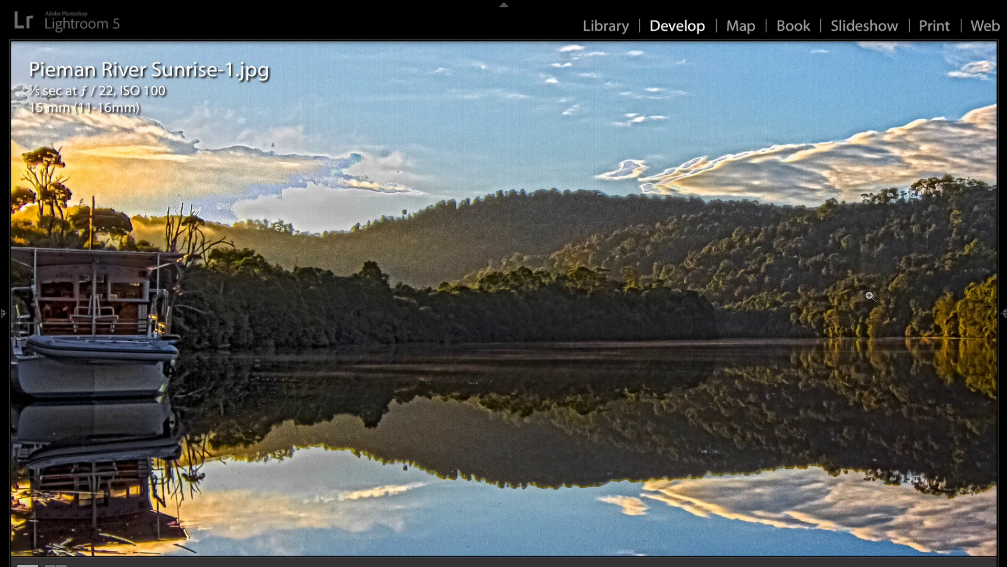
left_click(873, 210)
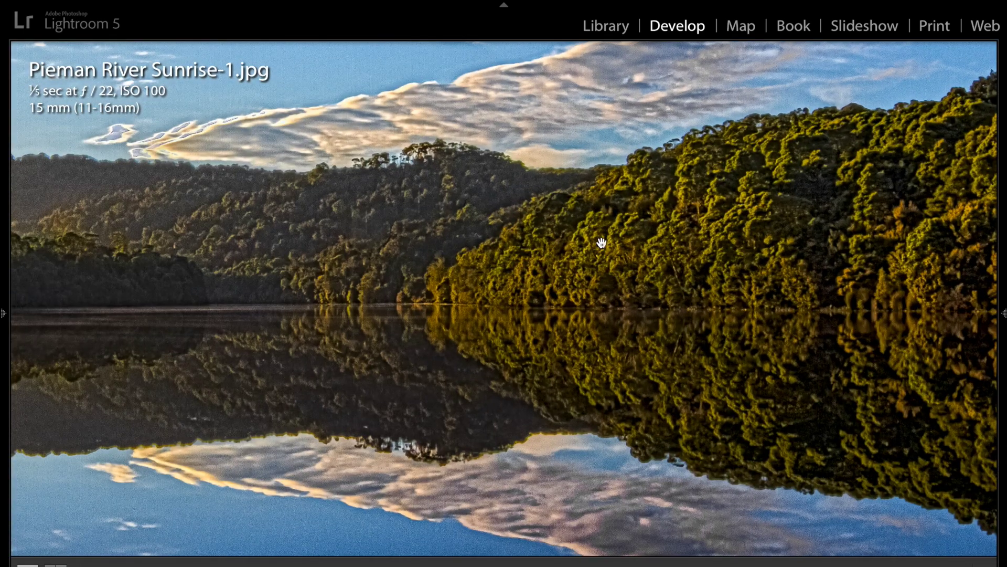
left_click(688, 291)
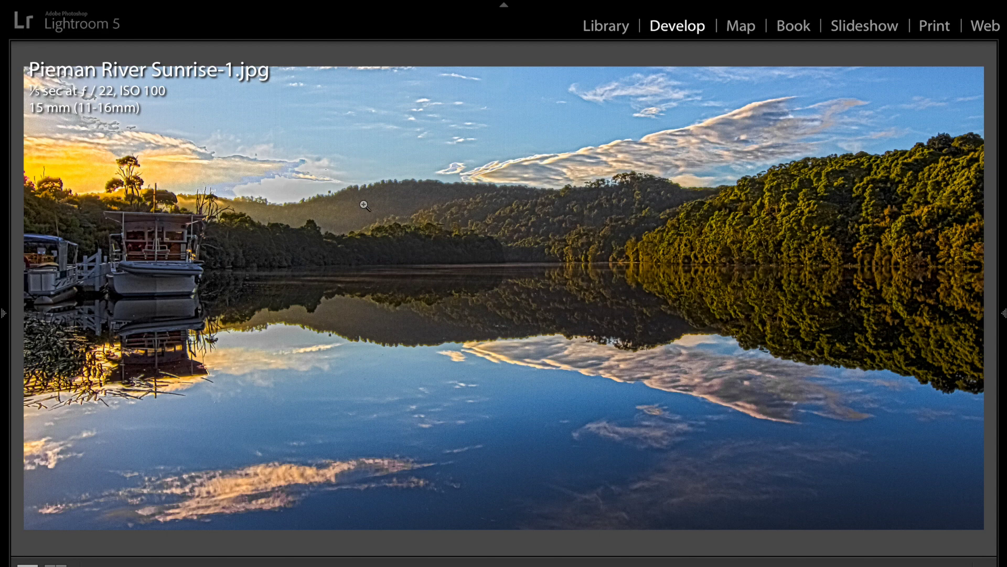
left_click(290, 183)
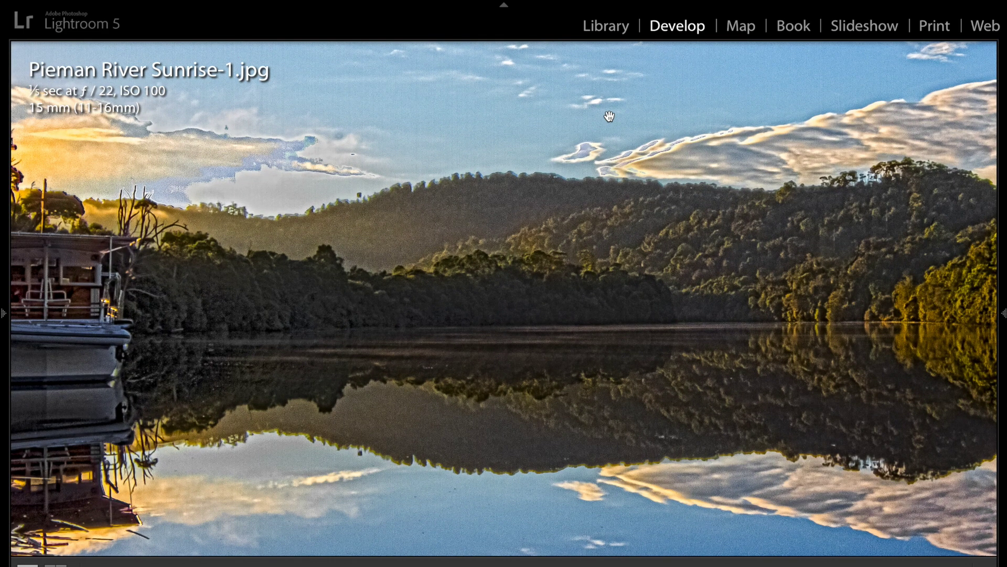
left_click(606, 190)
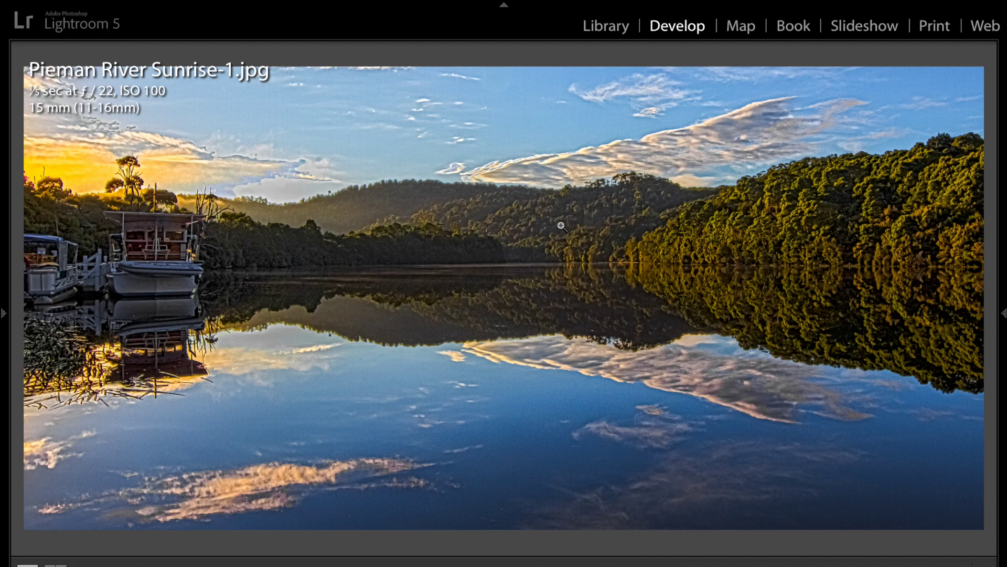
Bring up the unreal blossom photo and inspect the detail of its pink flowers up close
key("Right")
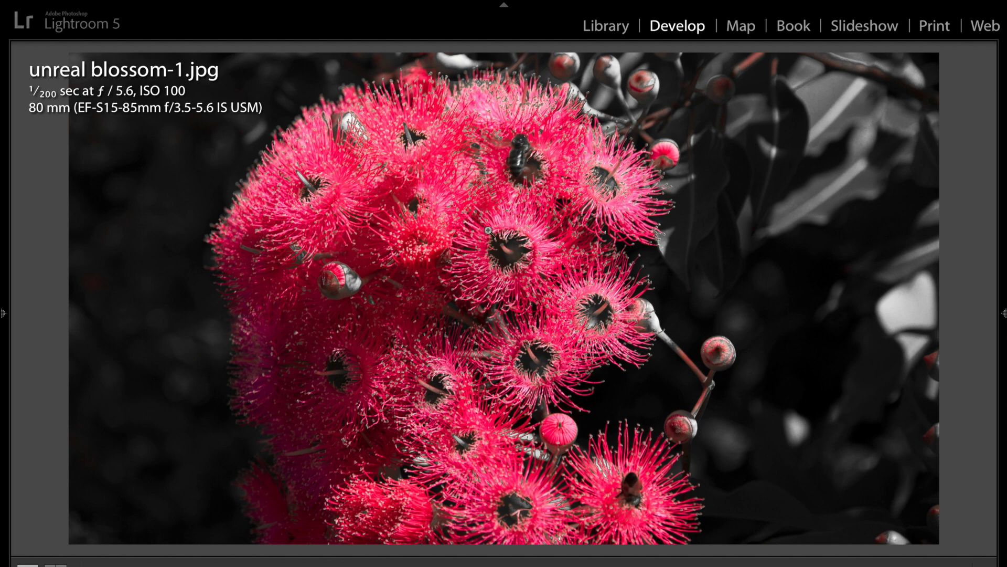
left_click(429, 304)
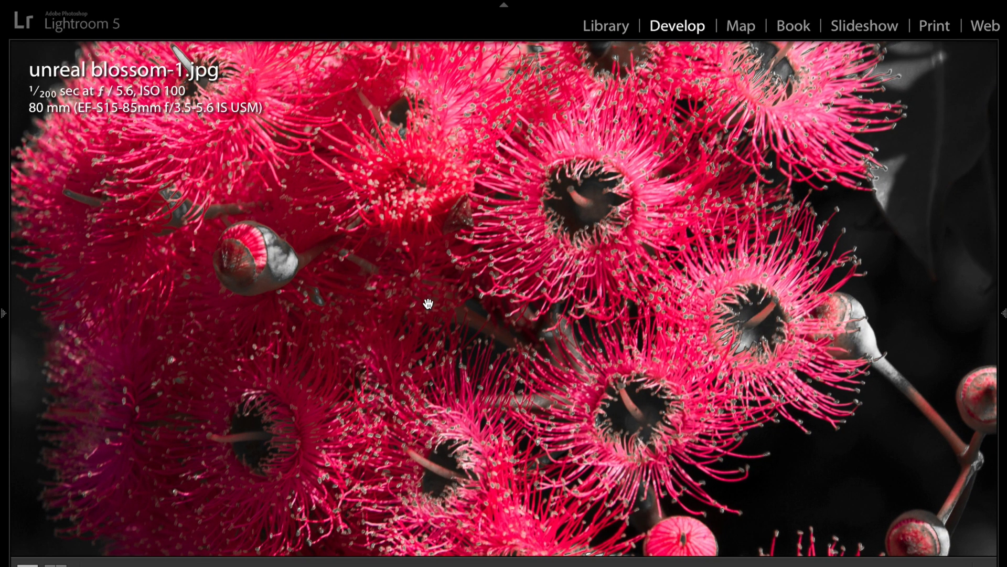
left_click(428, 304)
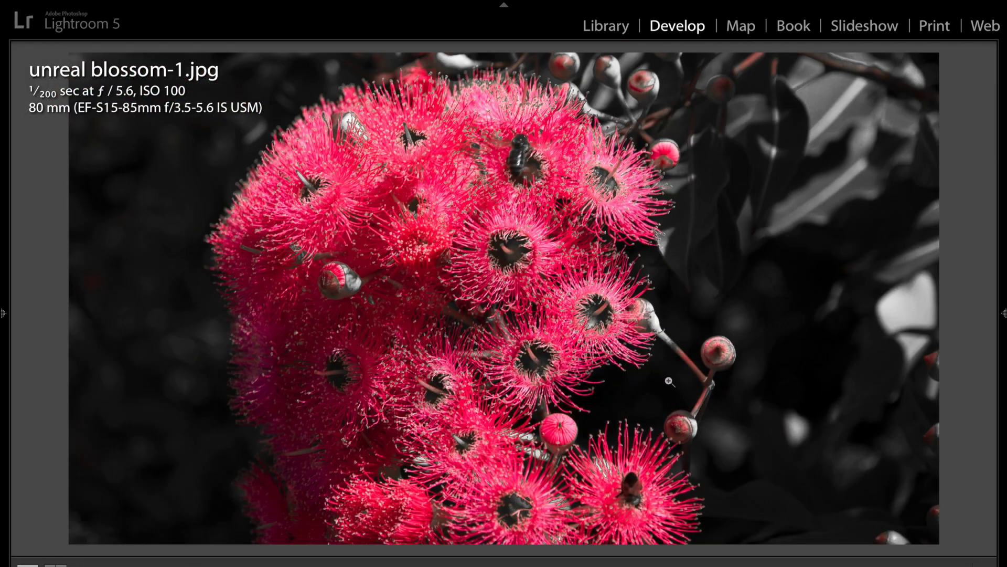
Bring up The Sydney Coathanger photo and examine its cloudy sky up close before returning to the full image
mouse_move(1004, 313)
key("Right")
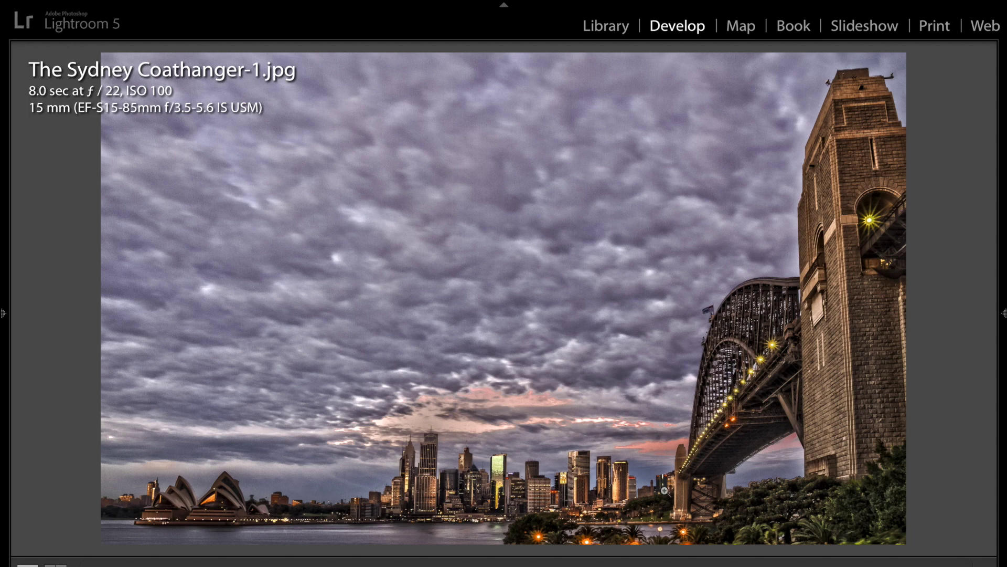
left_click(323, 193)
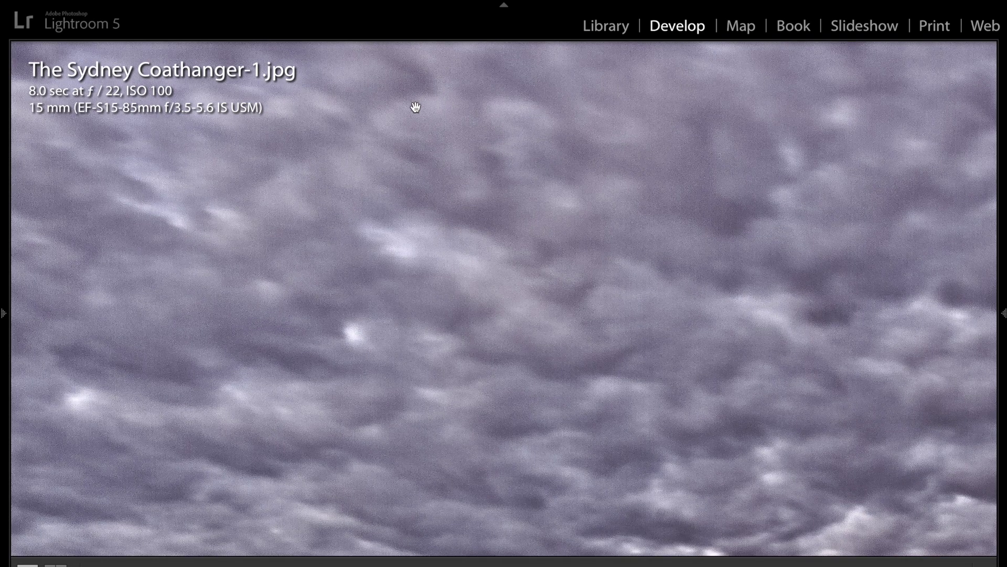
left_click(659, 301)
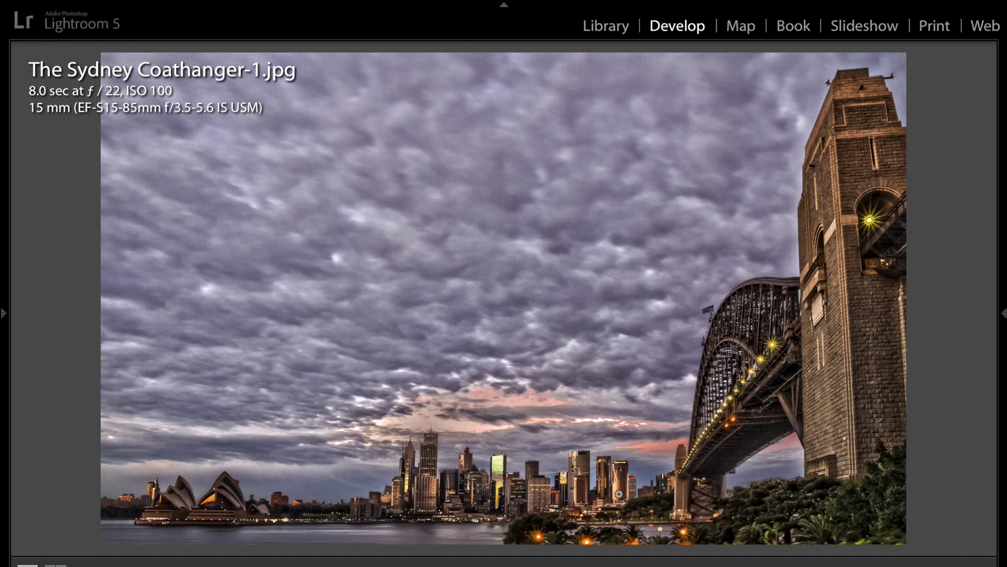
Browse past The Walls Blue Mountains photo to the harbour HDR image and inspect its sky and skyline up close
key("Right")
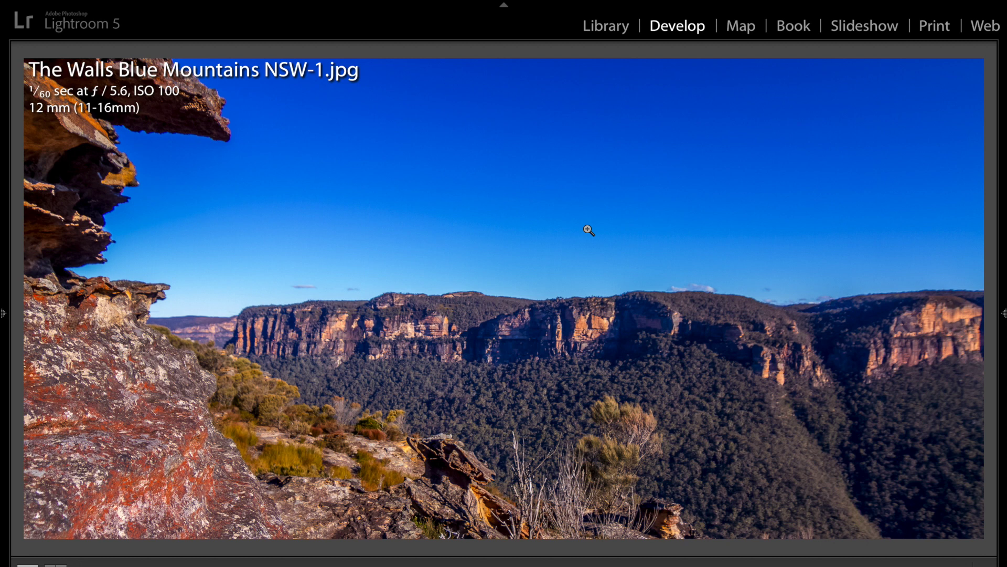
key("Right")
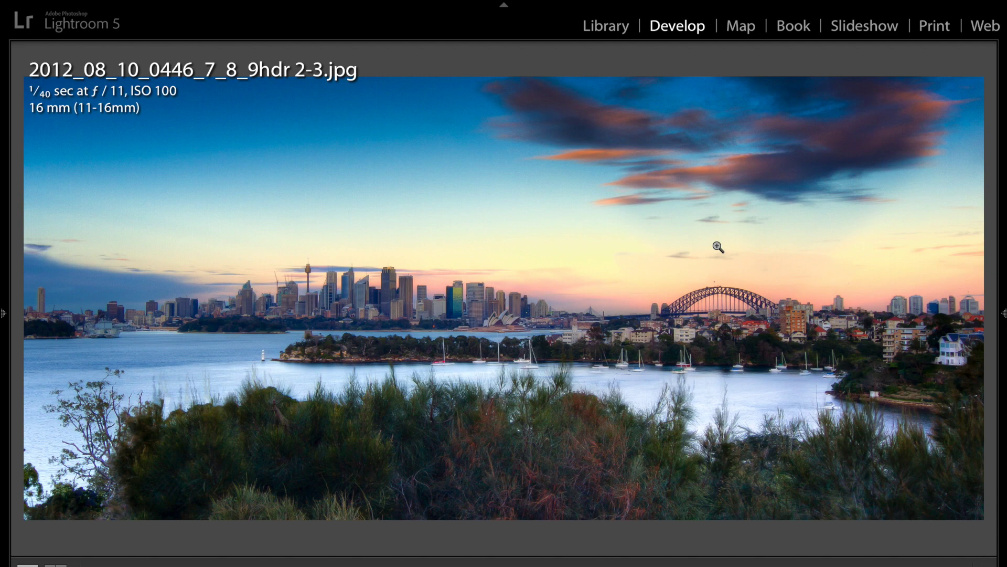
left_click(308, 154)
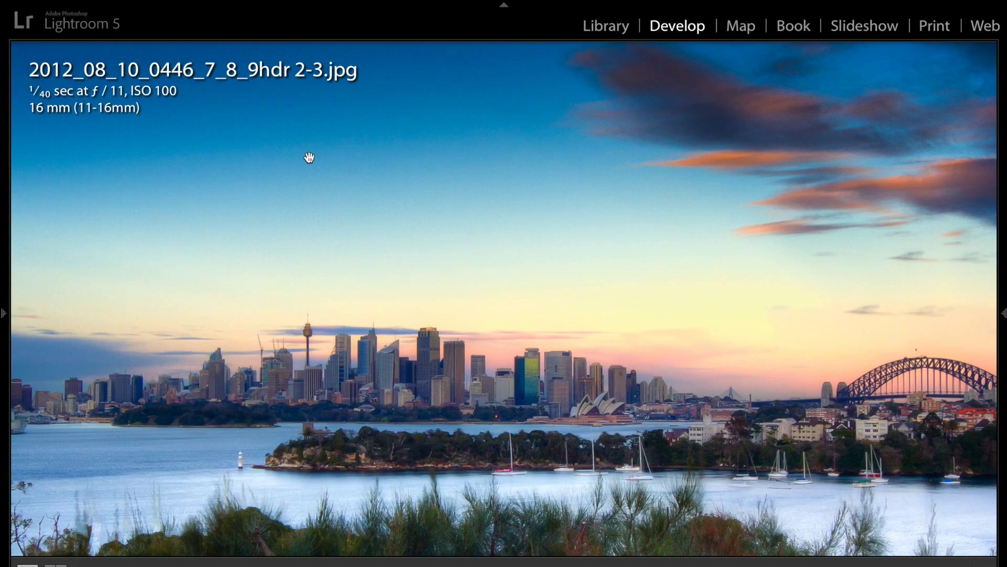
left_click(340, 190)
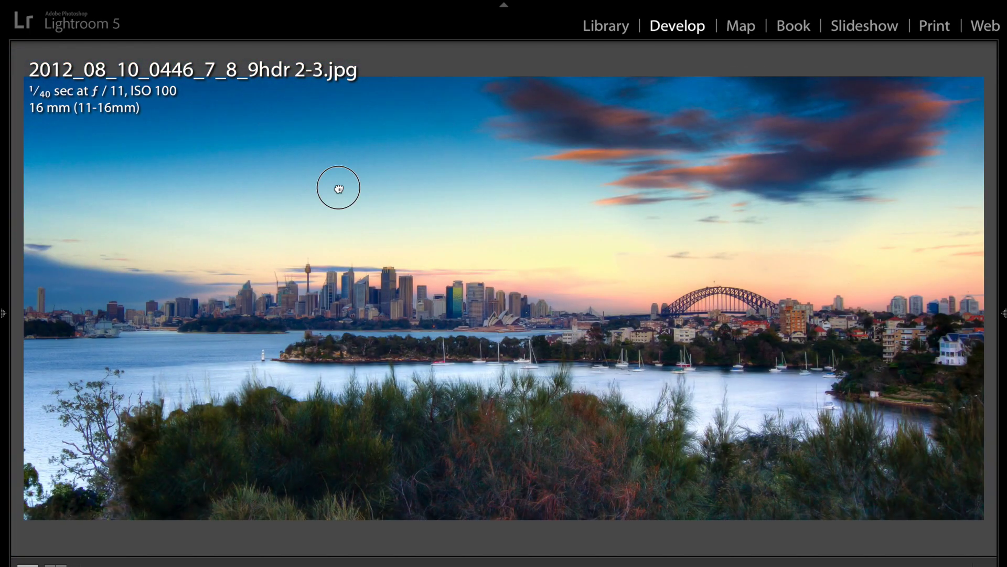
left_click(337, 186)
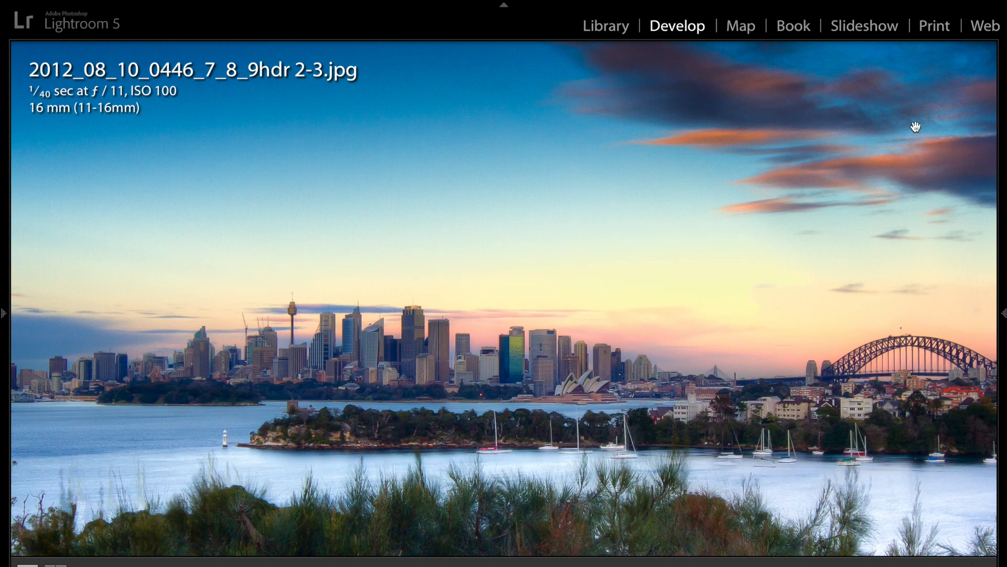
left_click(496, 183)
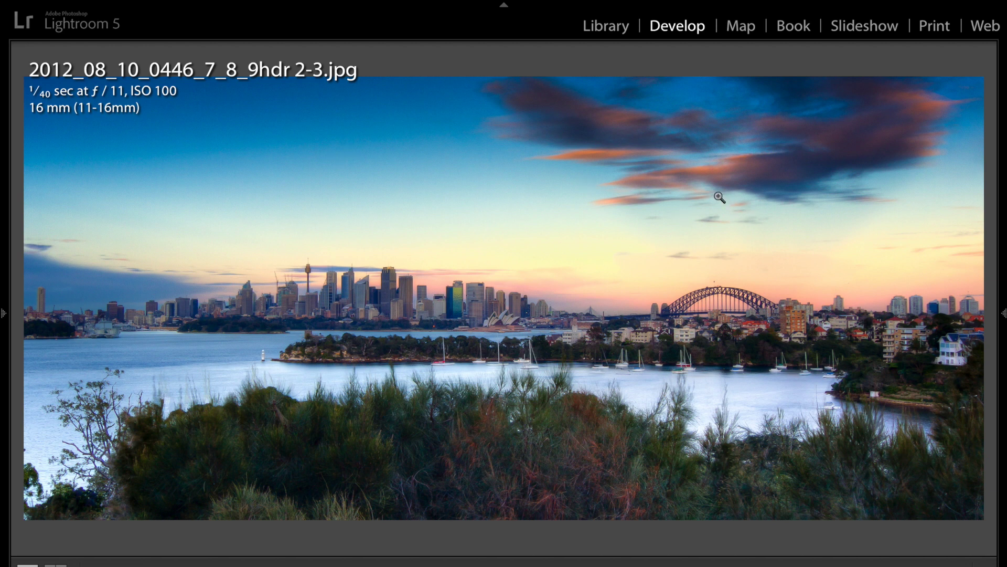
Bring up the Big Bird take off photo and inspect the pelican and water splash up close
key("Right")
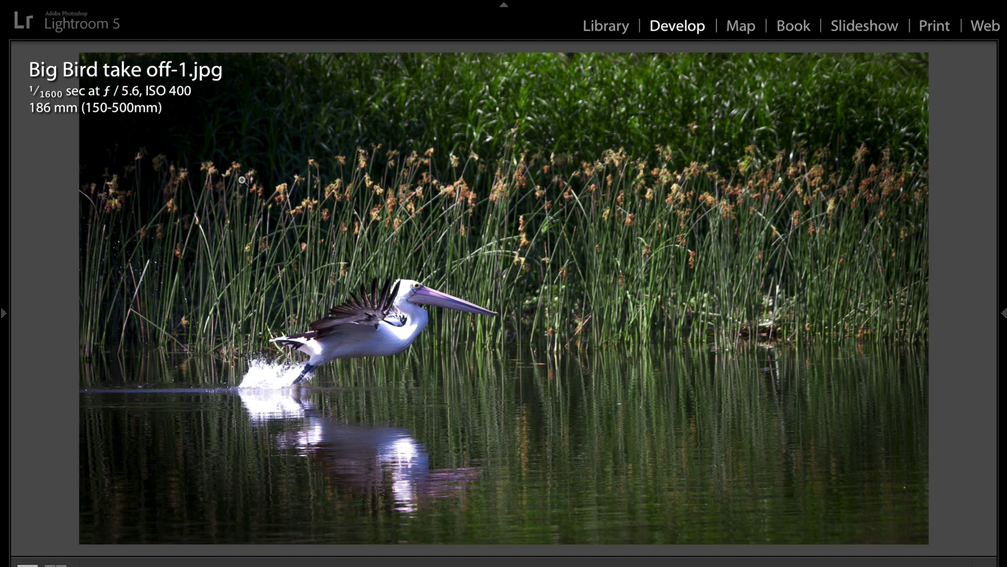
left_click(370, 315)
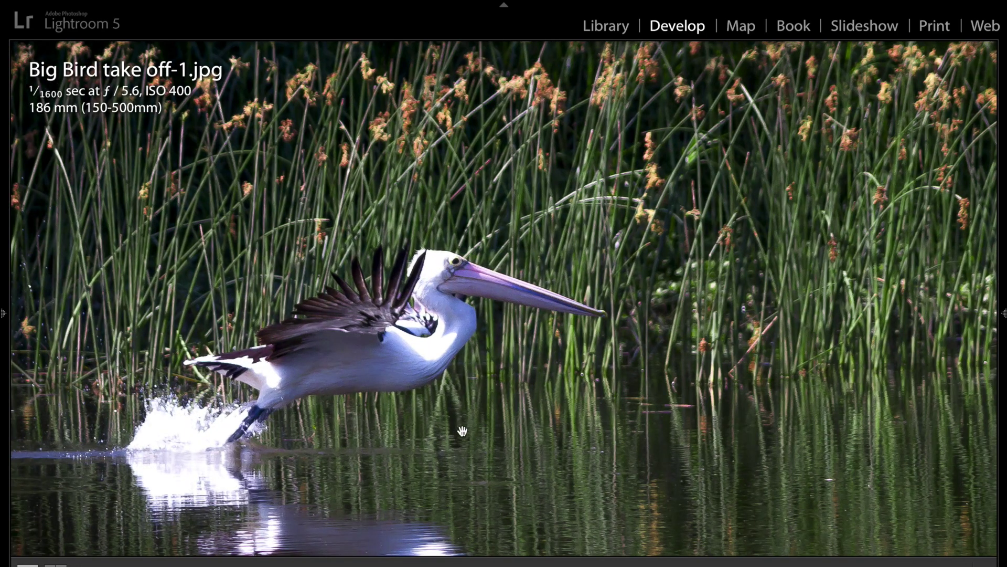
left_click(330, 318)
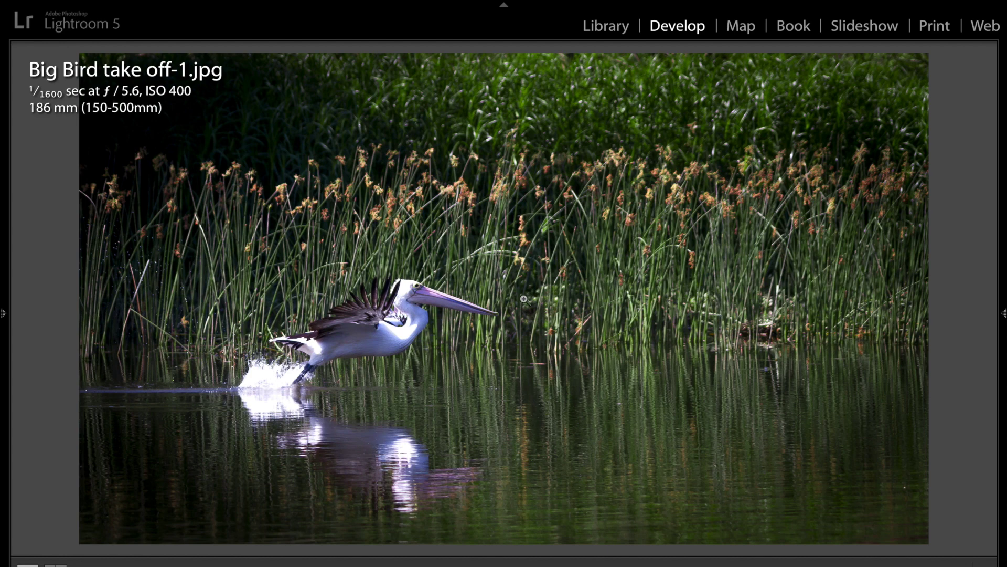
Browse past the misty creek and Brisbane Waters photos to the Tuggerah Lake image and inspect its lens, reeds and sky up close
key("Right")
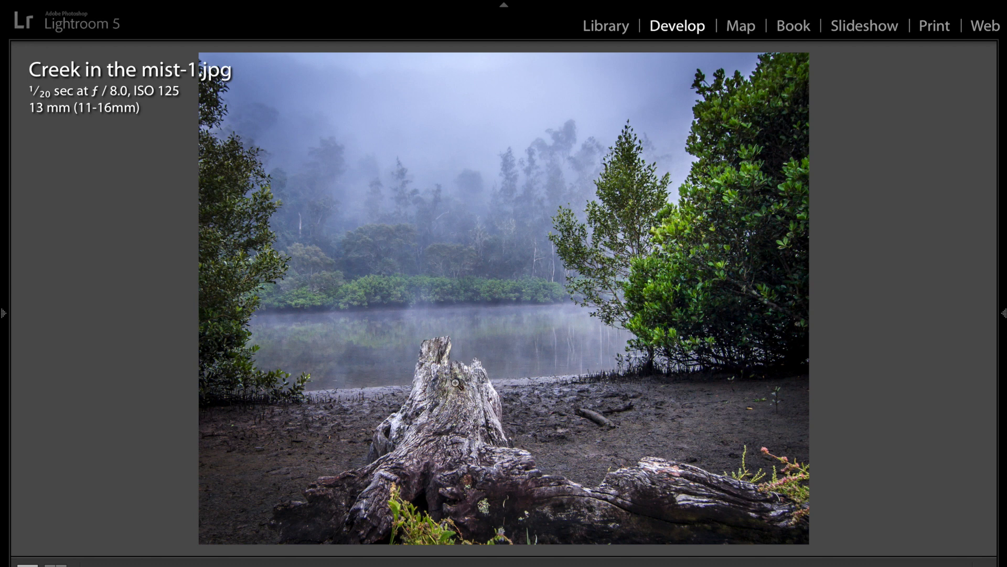
key("Right")
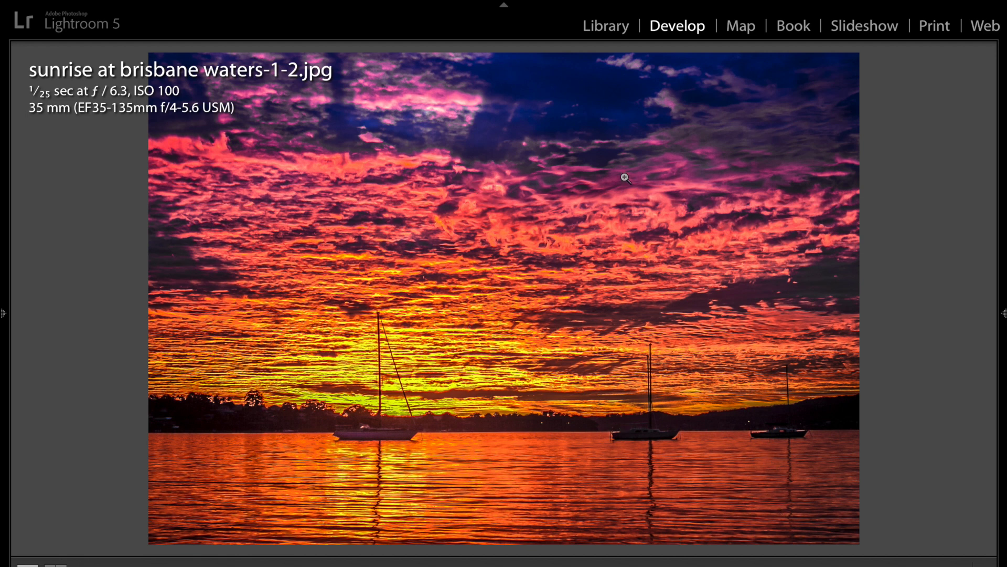
key("Right")
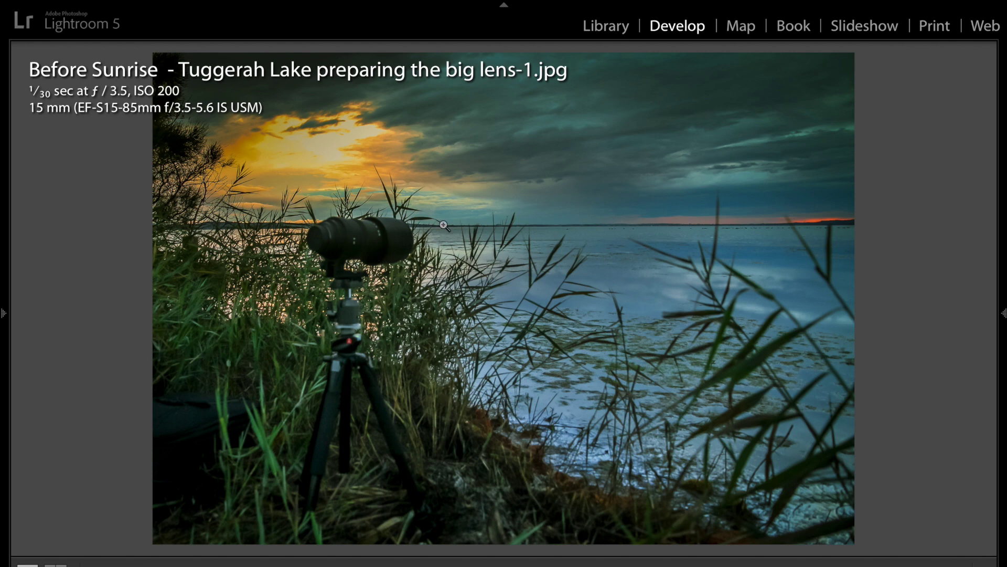
left_click(391, 186)
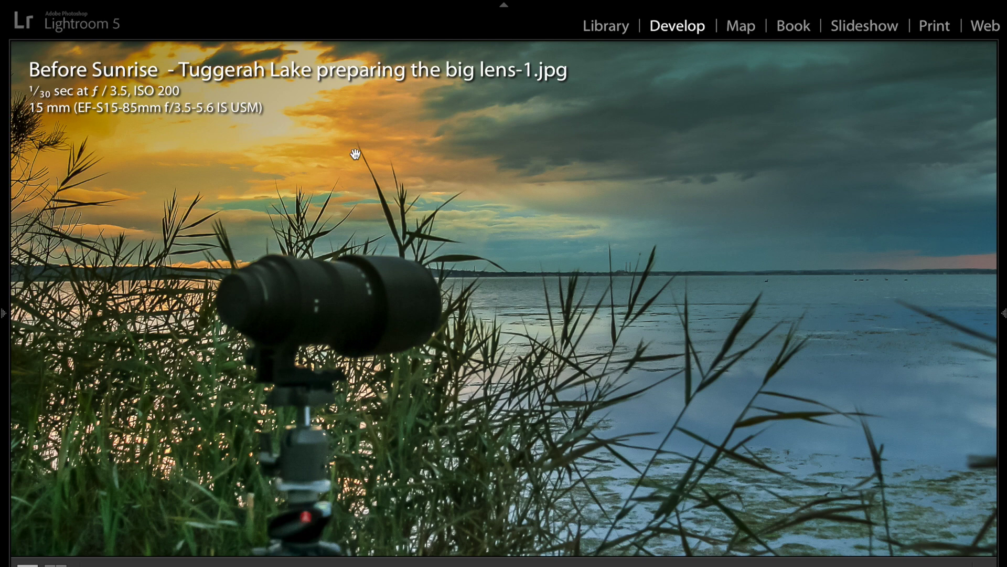
left_click(393, 148)
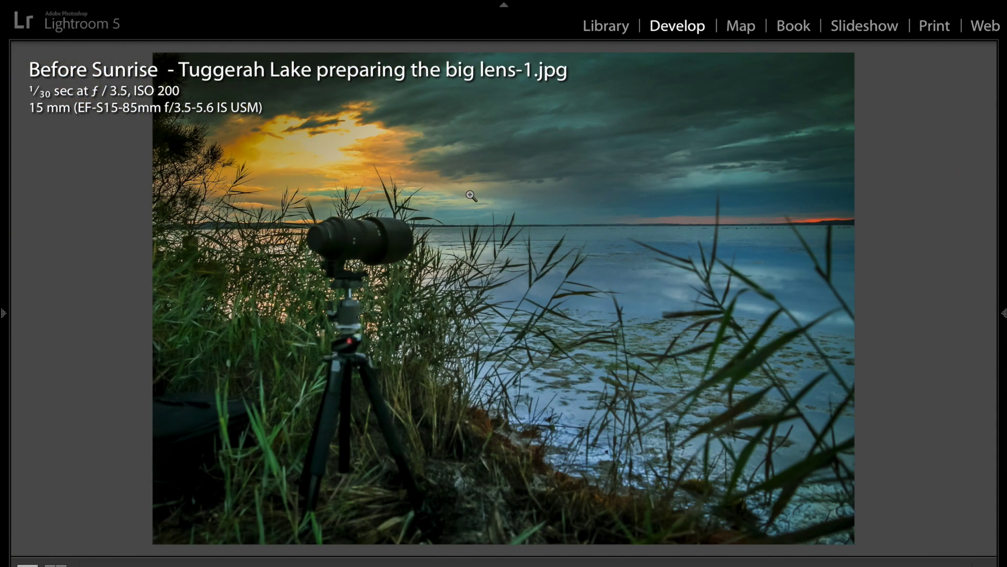
Bring up the This is Bond looking back photo and examine the dark clouds above the dog up close
key("Right")
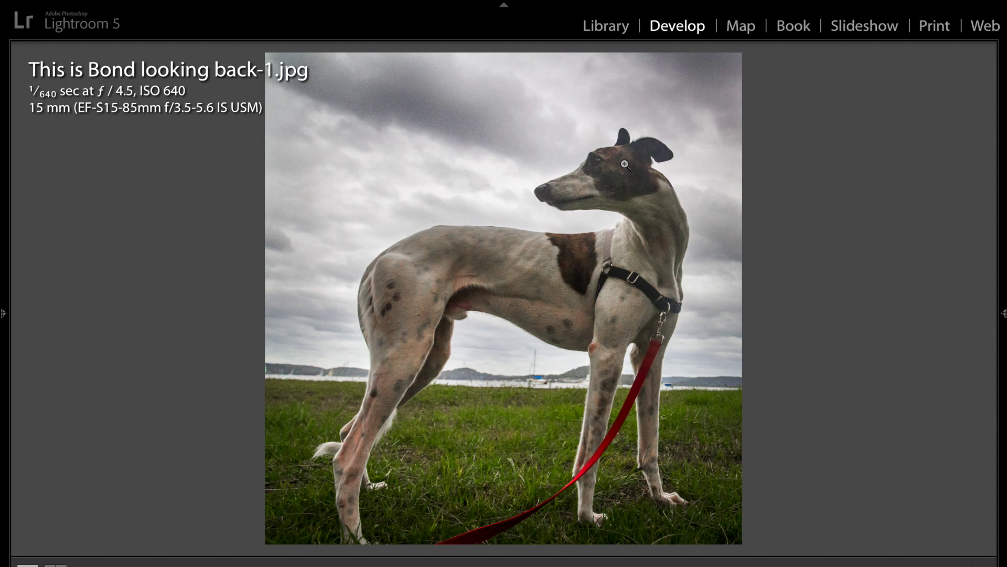
left_click(456, 150)
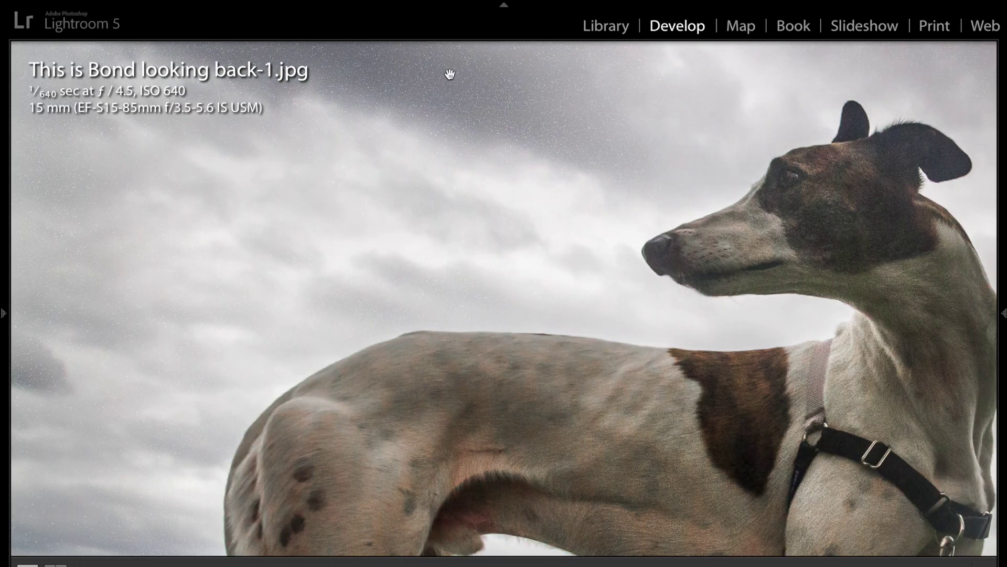
left_click_drag(482, 115, 486, 180)
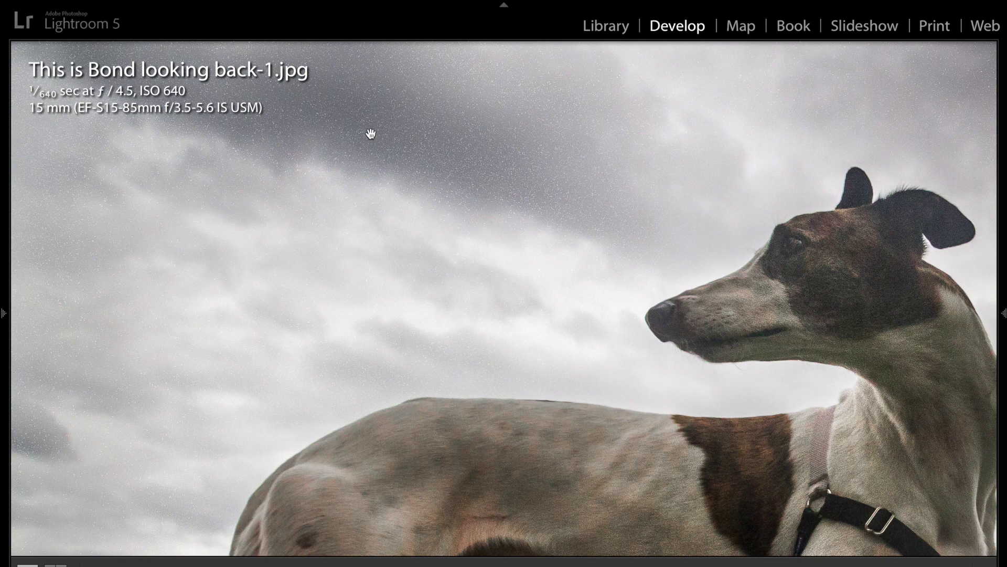
left_click(396, 148)
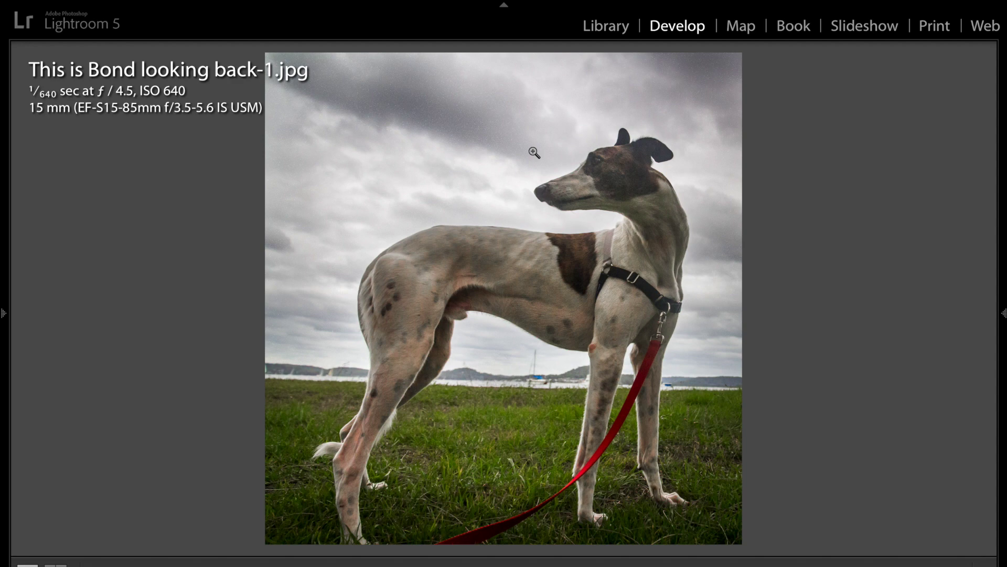
left_click(436, 122)
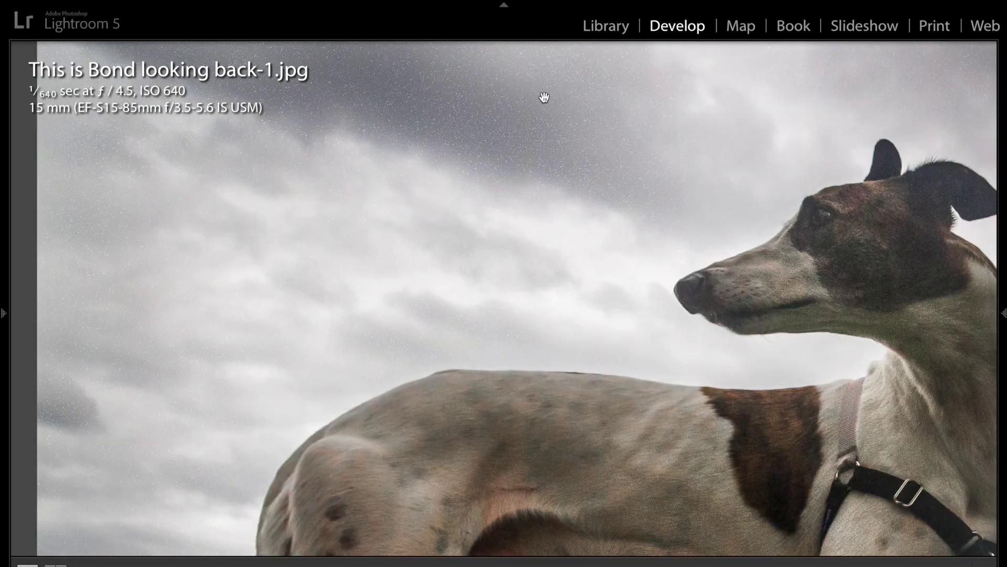
left_click(546, 146)
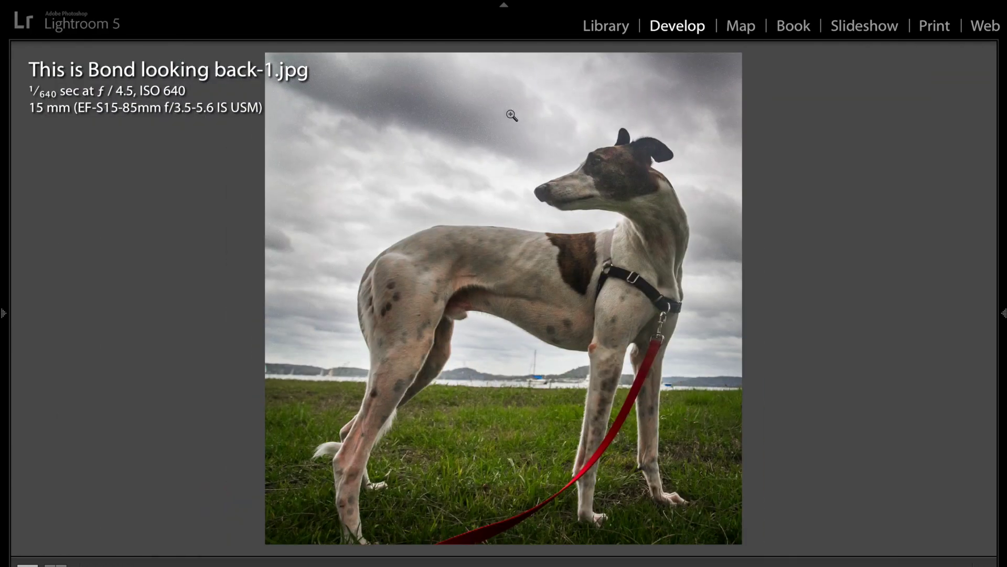
Browse past the three quarter moon photo to wild thing weeds and inspect its breaking waves, horizon and sky up close
key("Right")
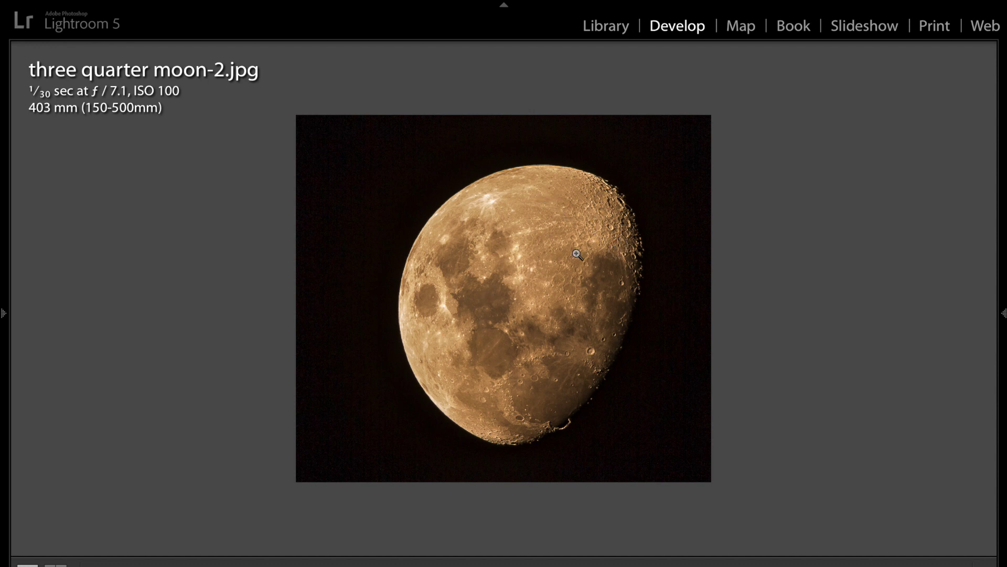
key("Right")
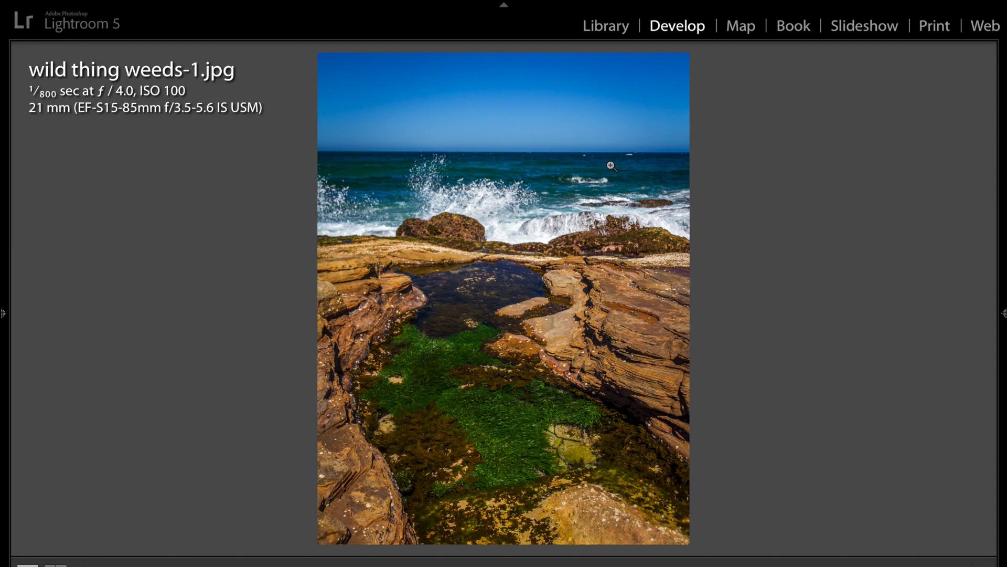
left_click(584, 175)
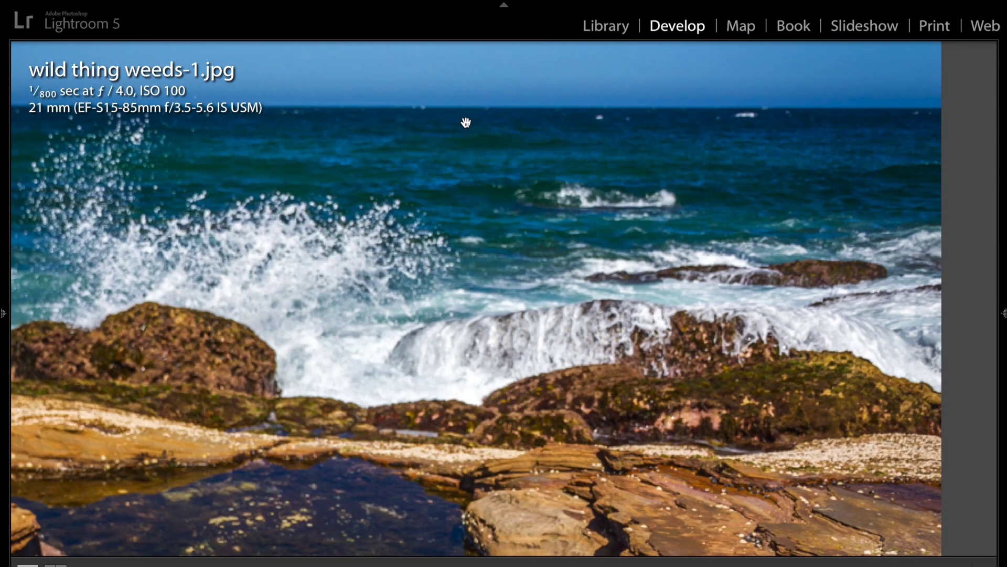
left_click_drag(466, 128, 481, 231)
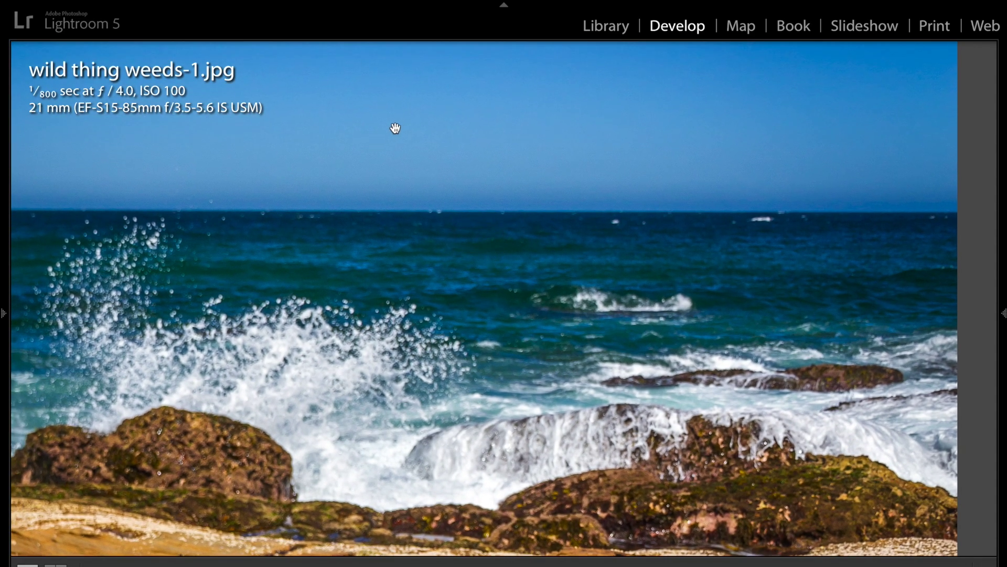
left_click(426, 213)
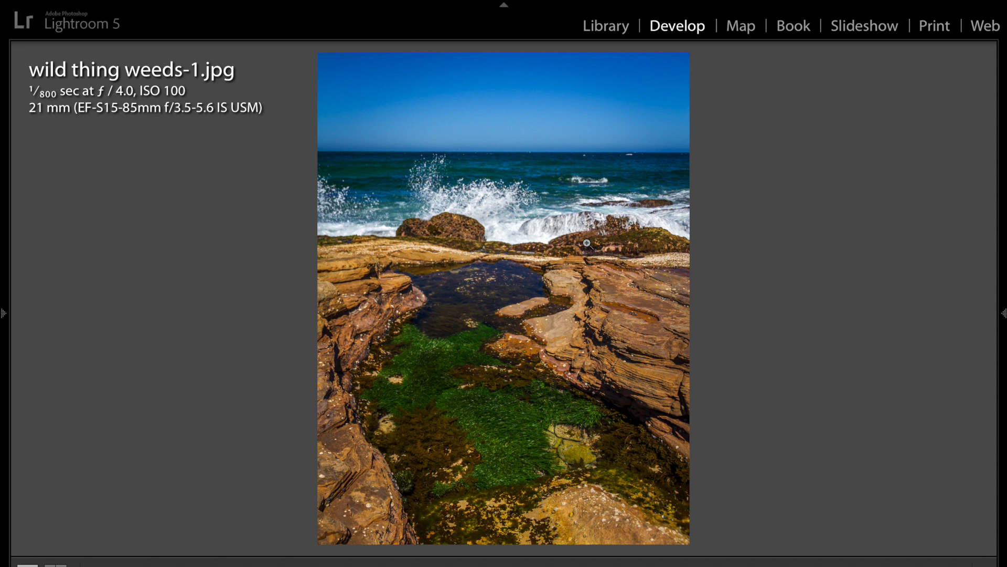
Show the Garden Orb Weaver photo
key("Right")
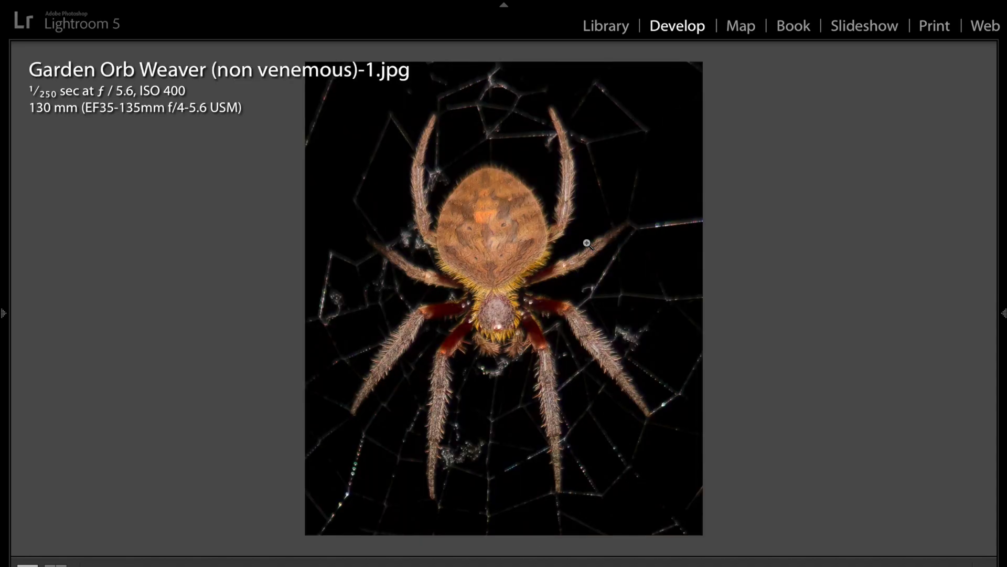